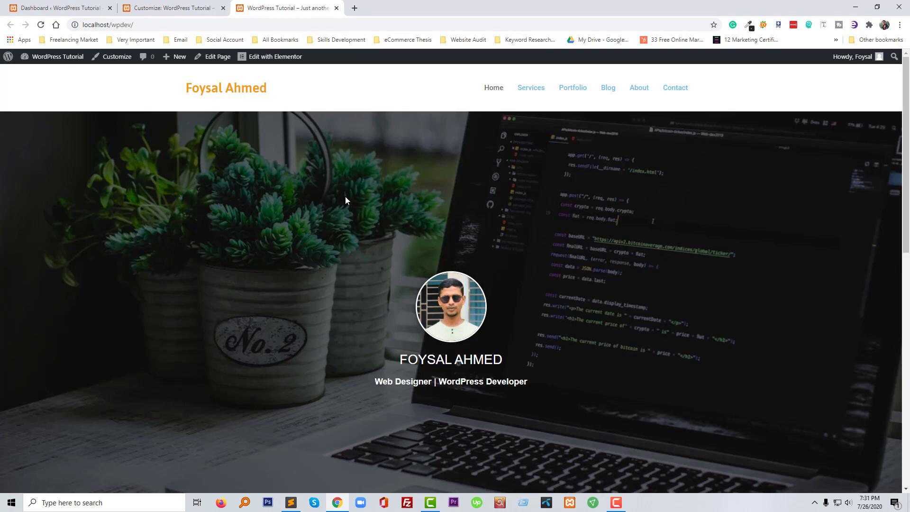
Step: Filter Installed Plugins to Active: Elementor, ElementsKit Lite and Insert Headers and Footers
scroll(348, 196, down, 2)
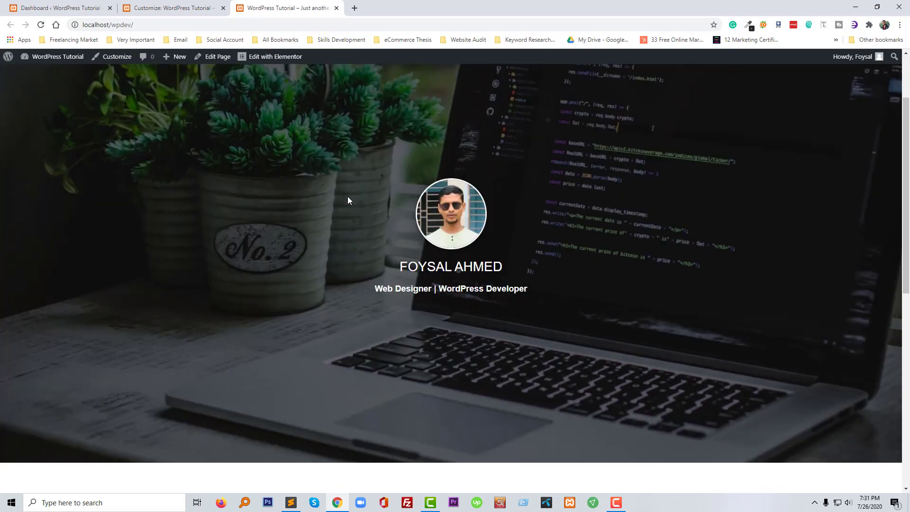
scroll(348, 196, up, 2)
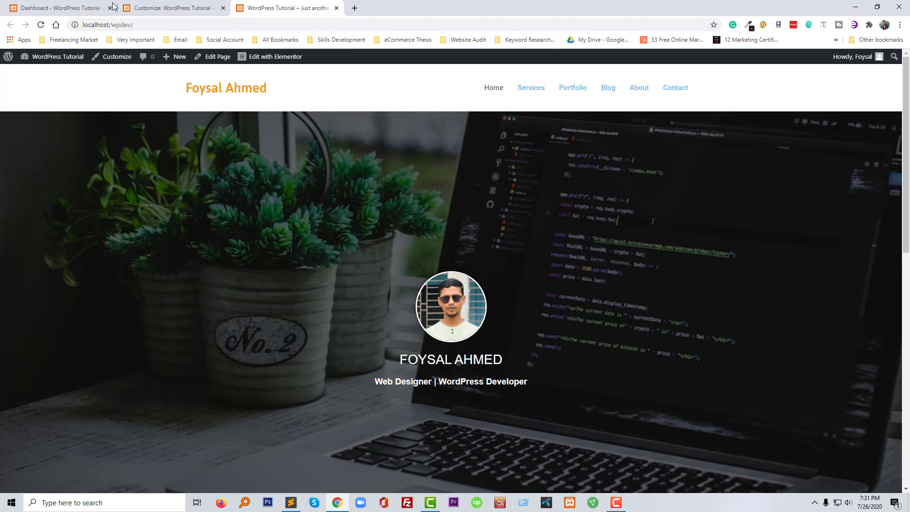
click(60, 7)
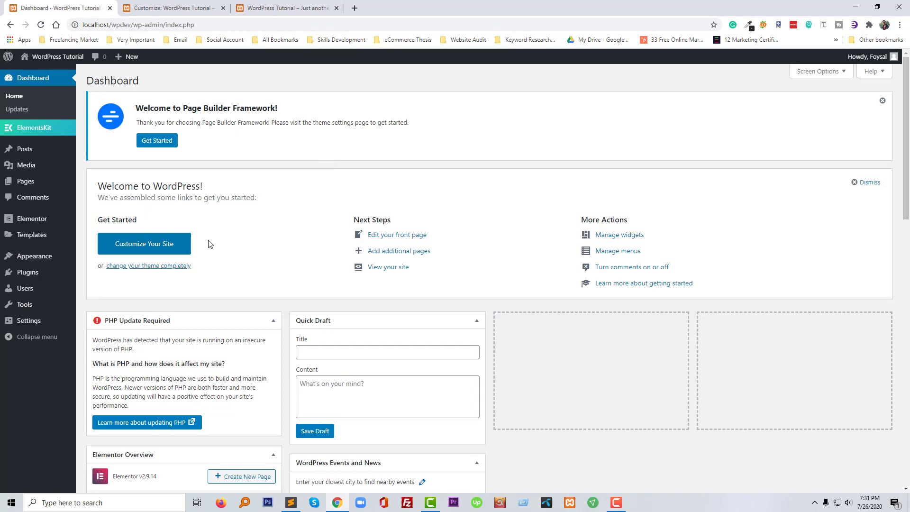
mouse_move(27, 272)
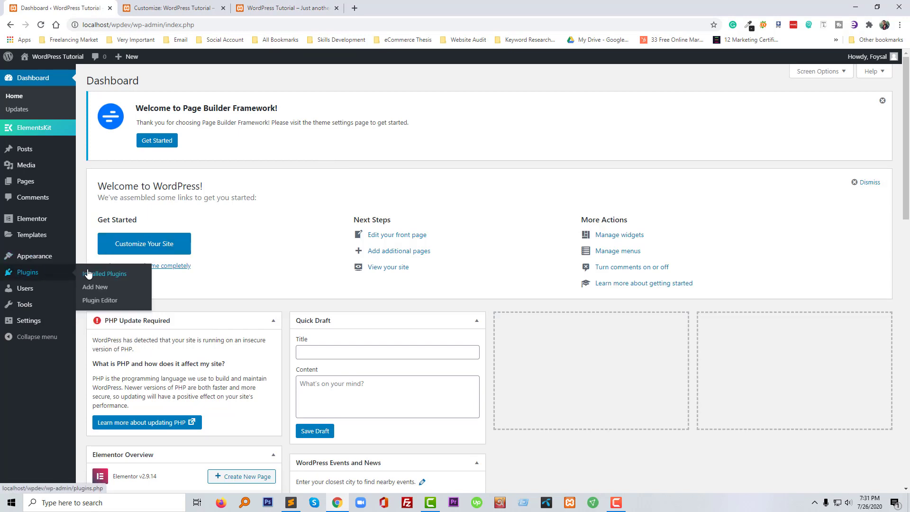
click(88, 274)
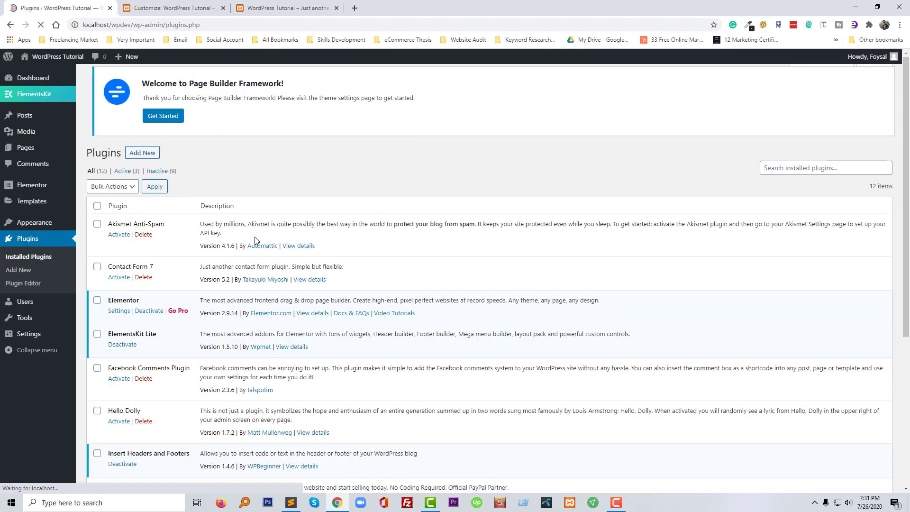
click(133, 181)
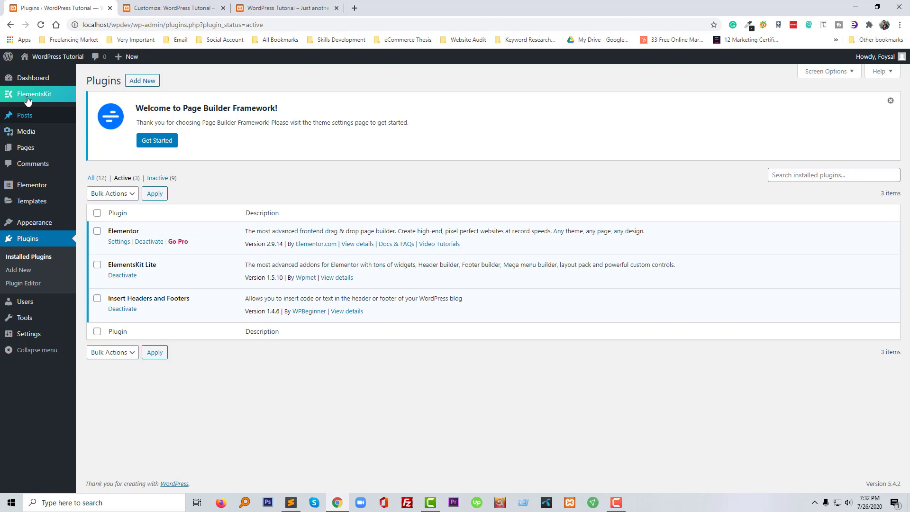
mouse_move(34, 94)
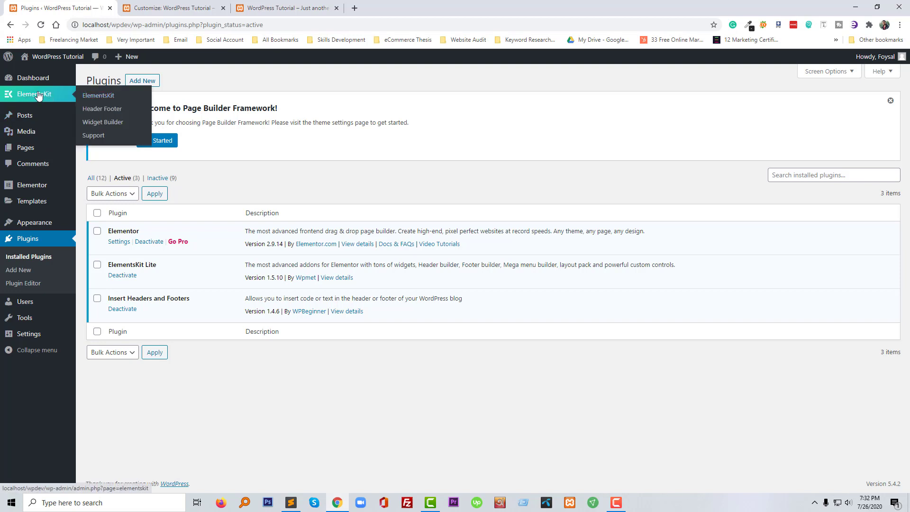
Step: Open the ElementsKit Header template in Elementor from the Header Footer templates list
click(94, 109)
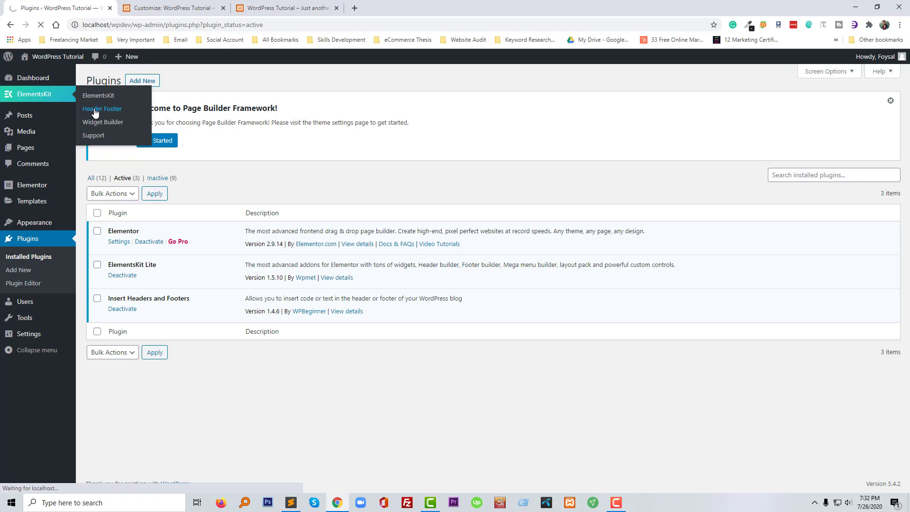
click(291, 8)
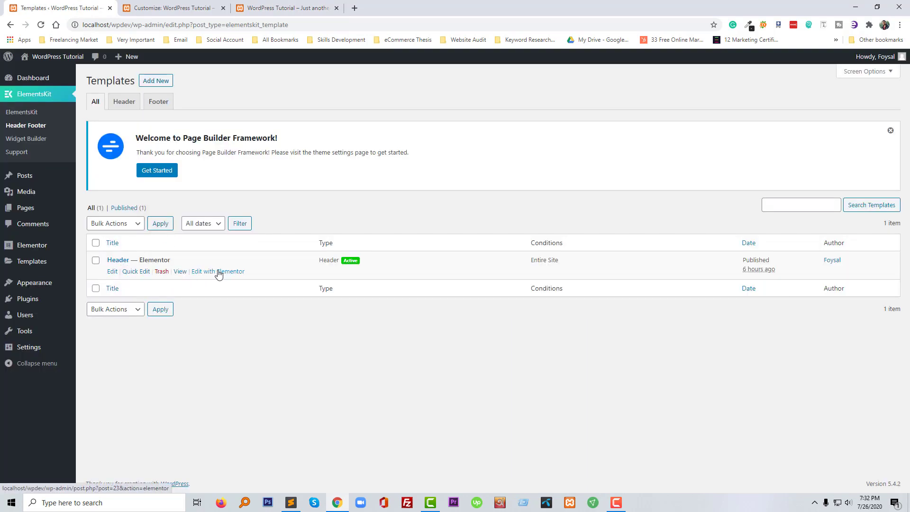
click(218, 274)
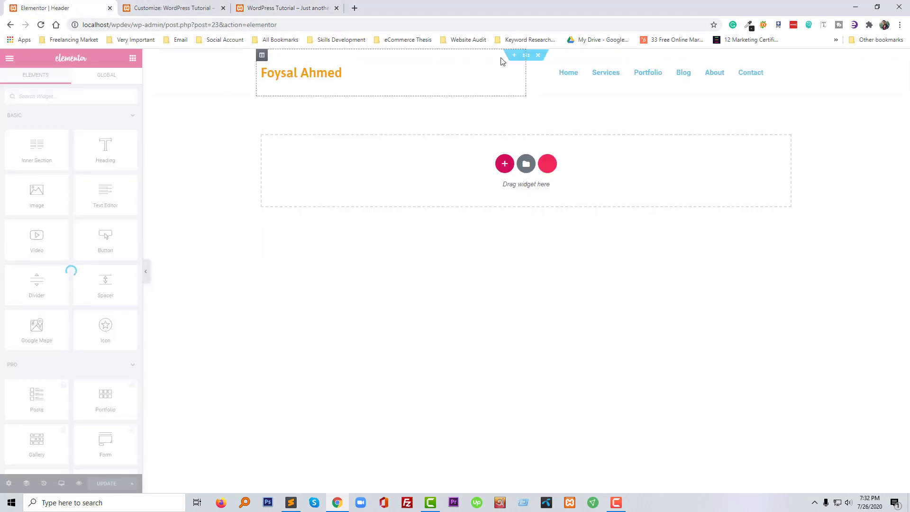
Step: Verify the header section's Advanced CSS ID and classes are both custom-header
click(527, 56)
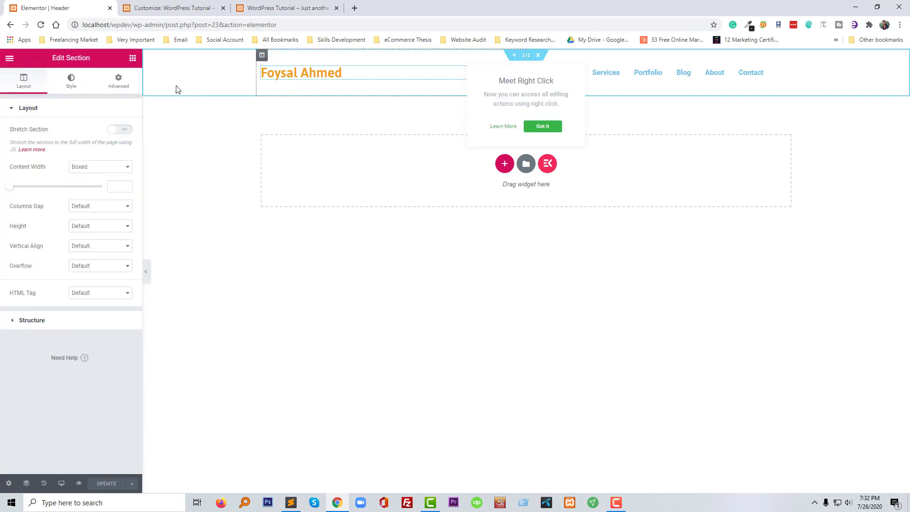
click(119, 88)
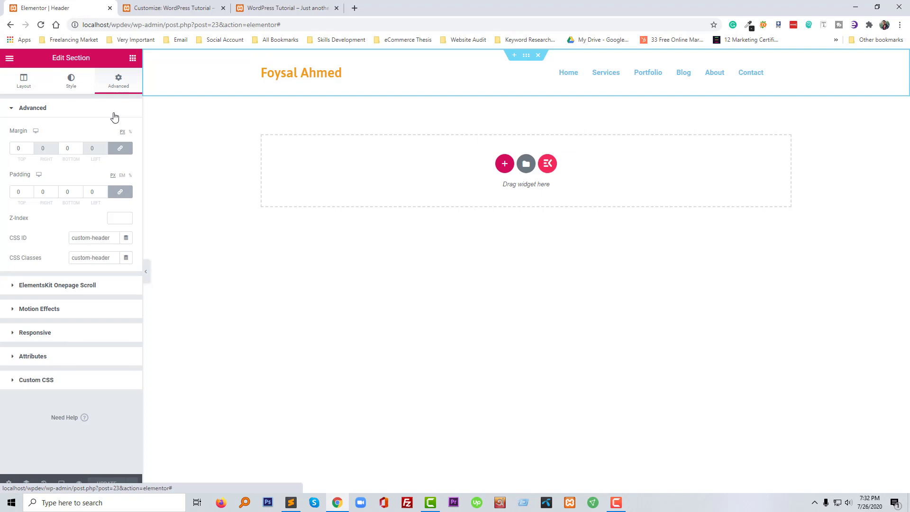
triple_click(81, 257)
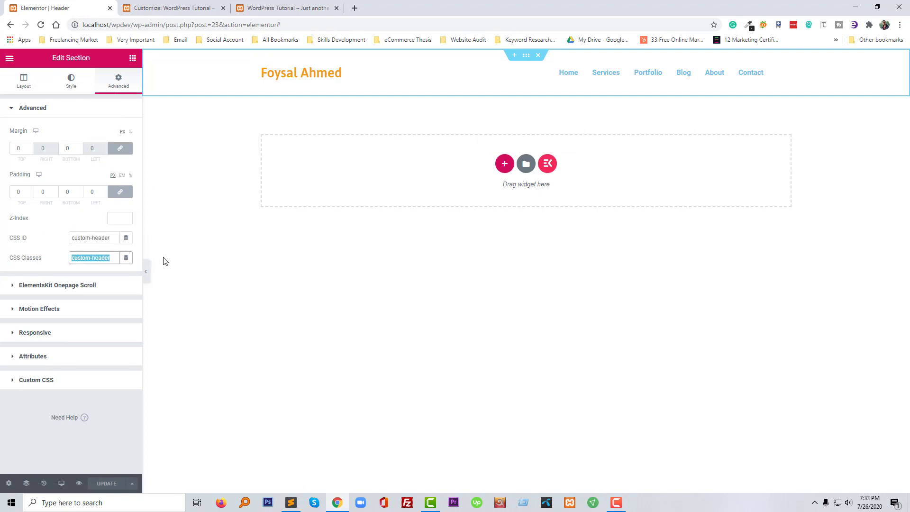
click(196, 266)
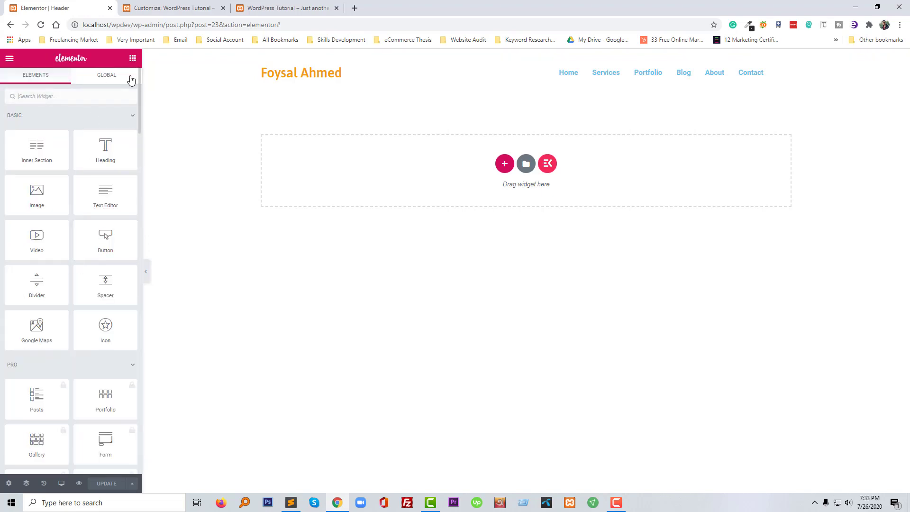
mouse_move(300, 72)
click(527, 57)
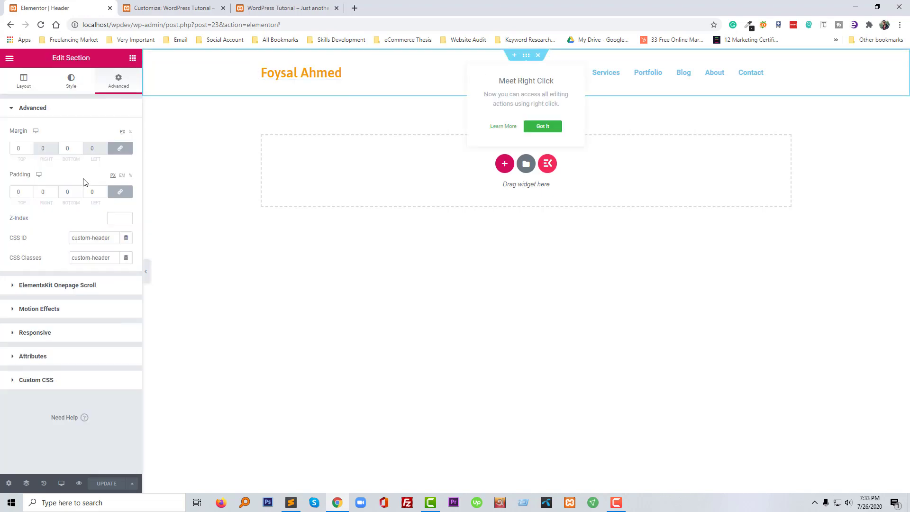
click(78, 257)
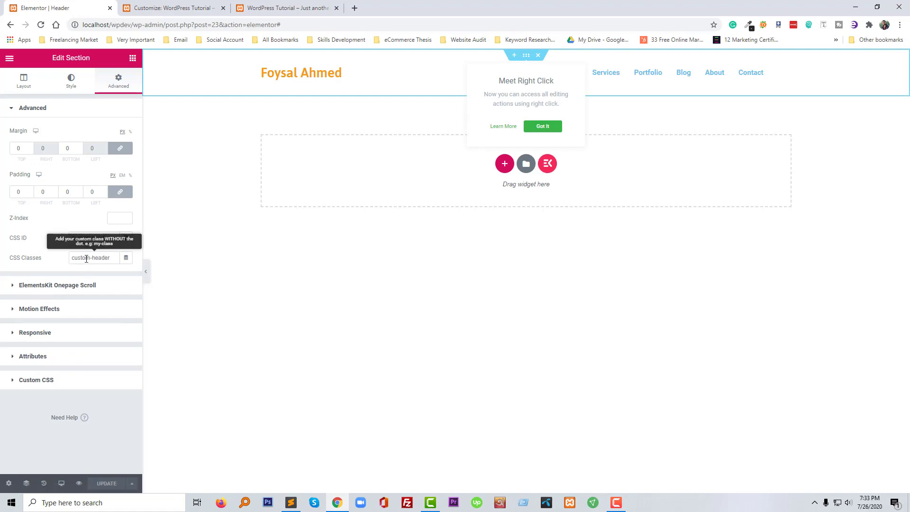
click(193, 273)
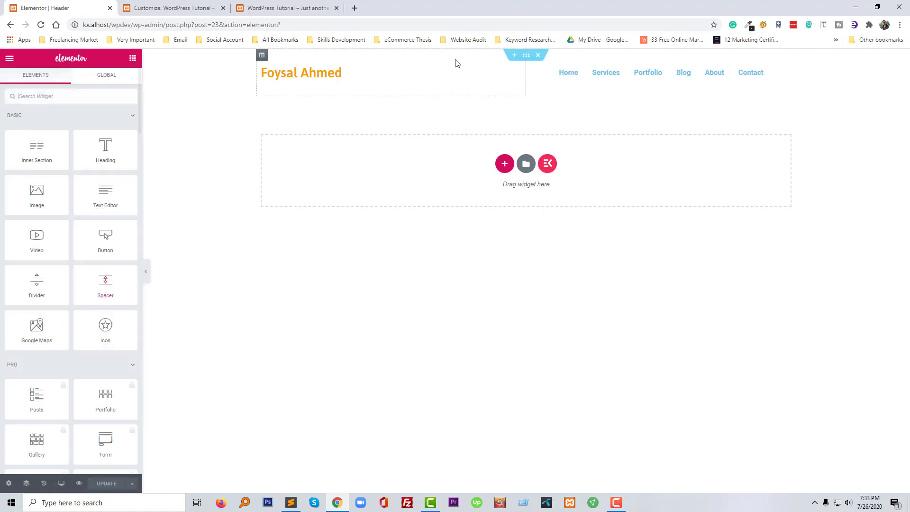
click(526, 55)
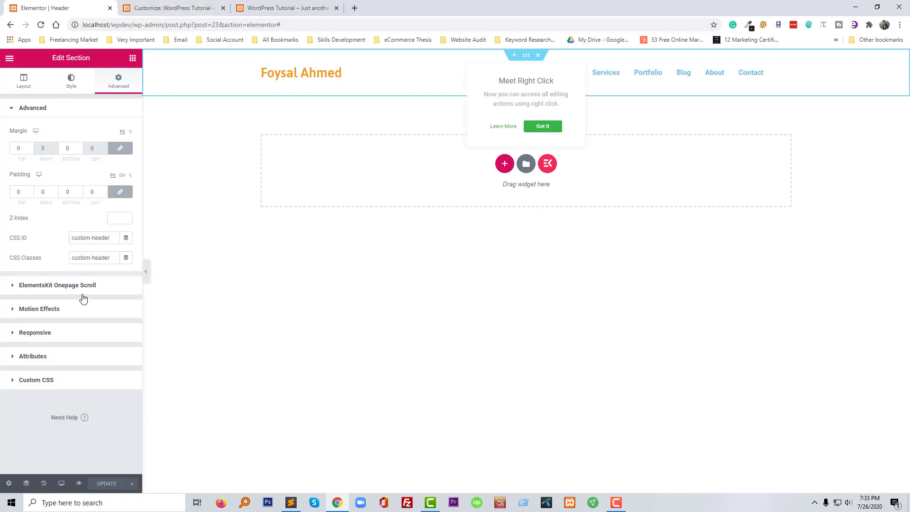
click(175, 7)
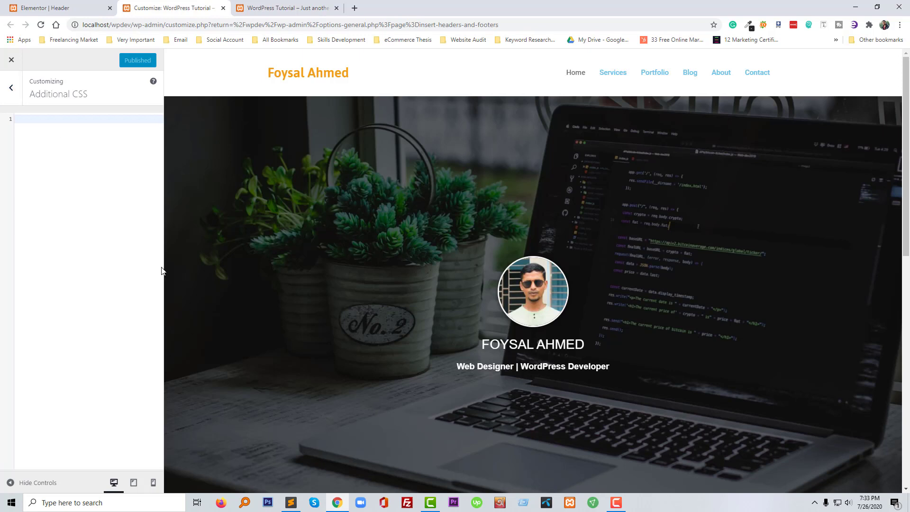
Step: Review the footer scripts, then reopen the Customizer at the empty Additional CSS section
click(11, 60)
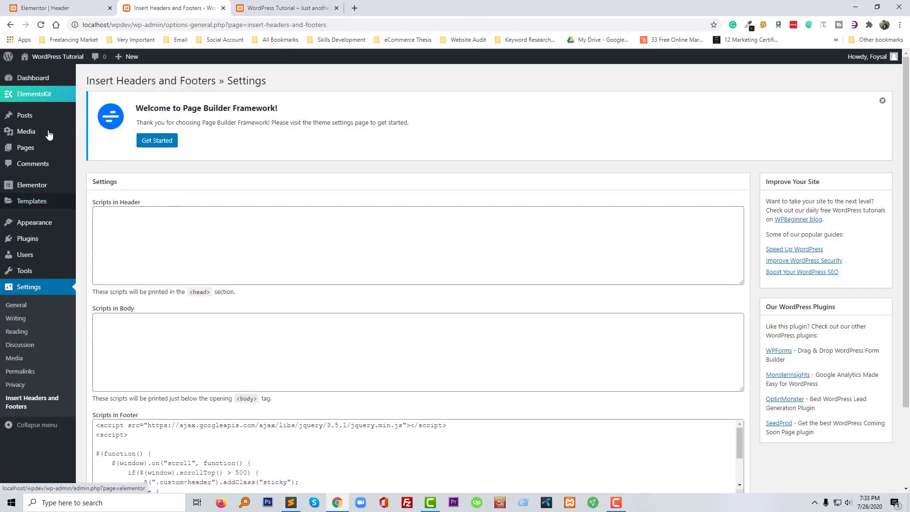
mouse_move(33, 222)
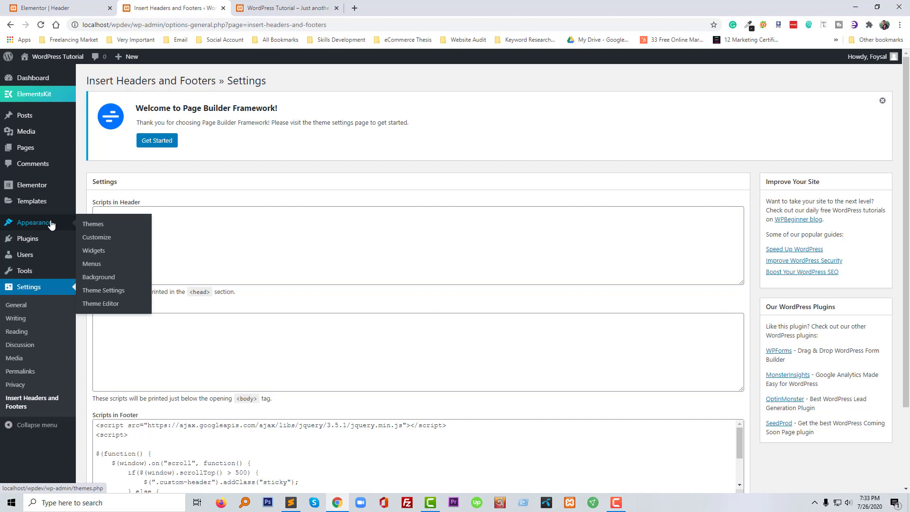
click(97, 237)
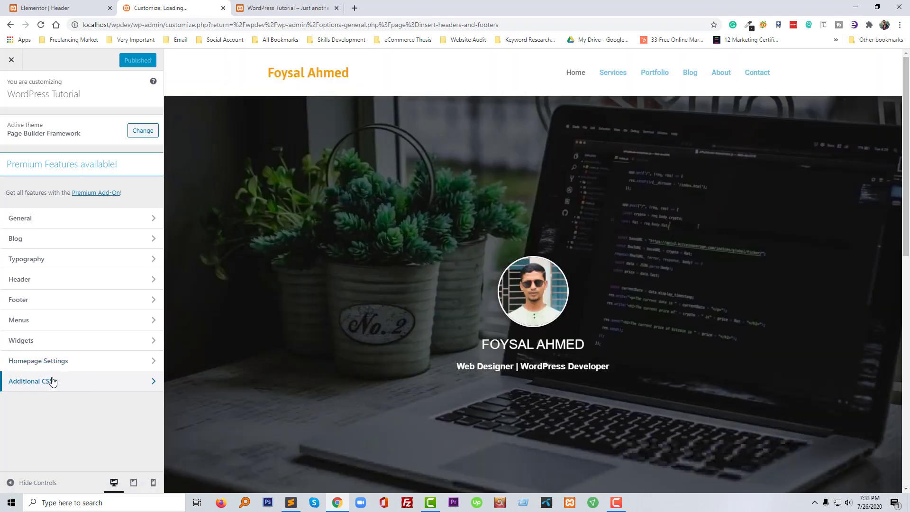
click(91, 387)
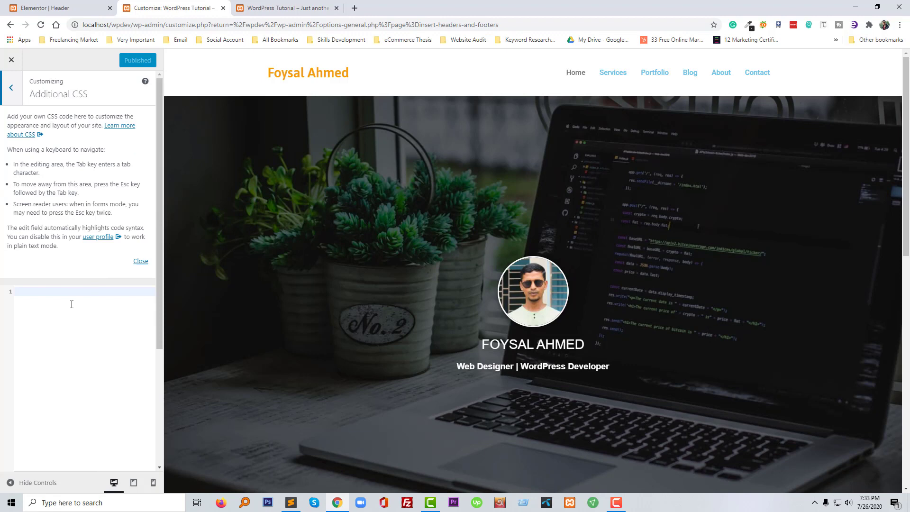
click(290, 503)
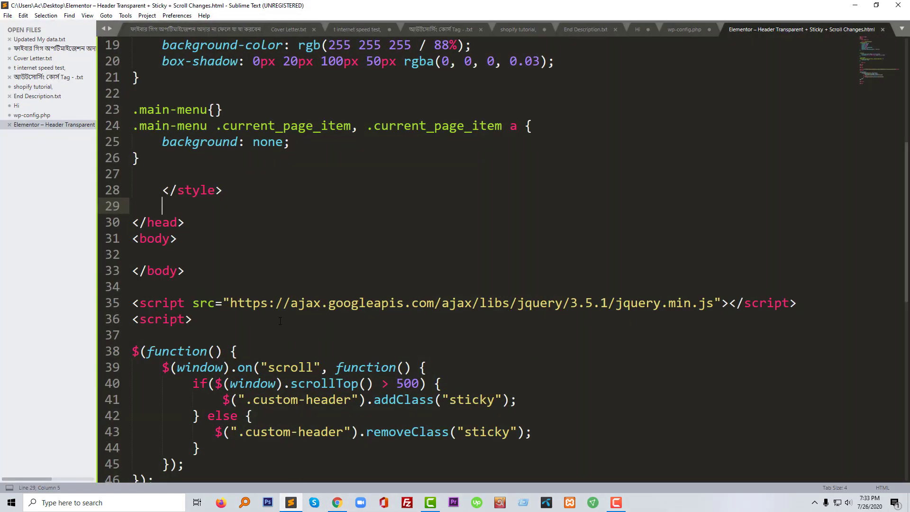
Step: Copy the custom-header, sticky and main-menu CSS rules (lines 7–26) from Sublime Text
scroll(236, 336, up, 4)
scroll(236, 337, up, 2)
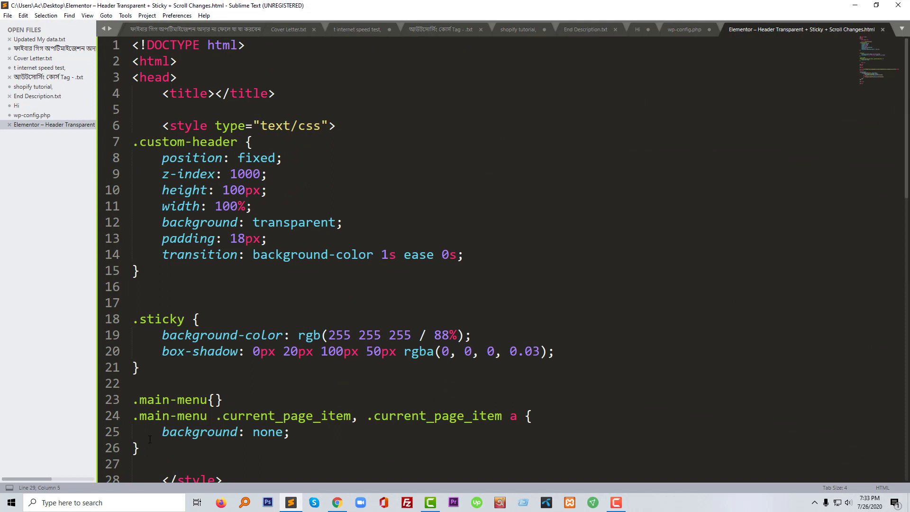
drag(150, 439, 101, 148)
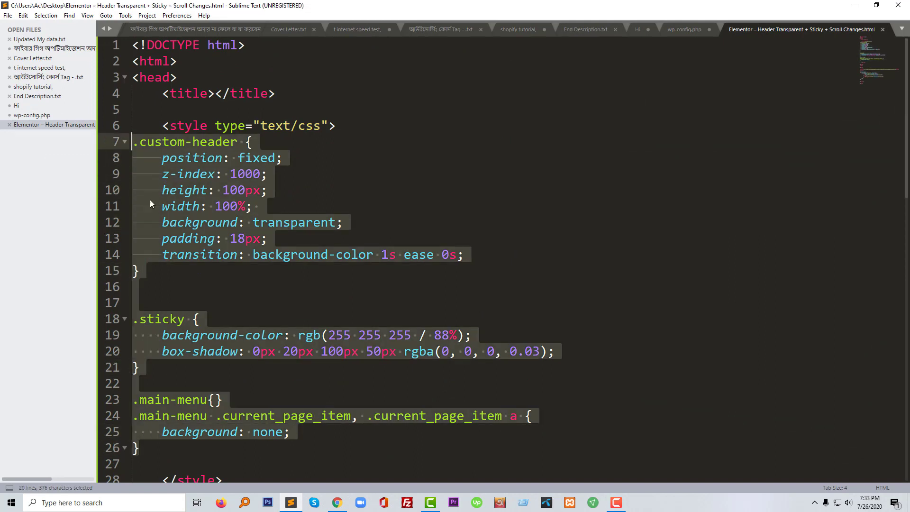
key(ctrl+c)
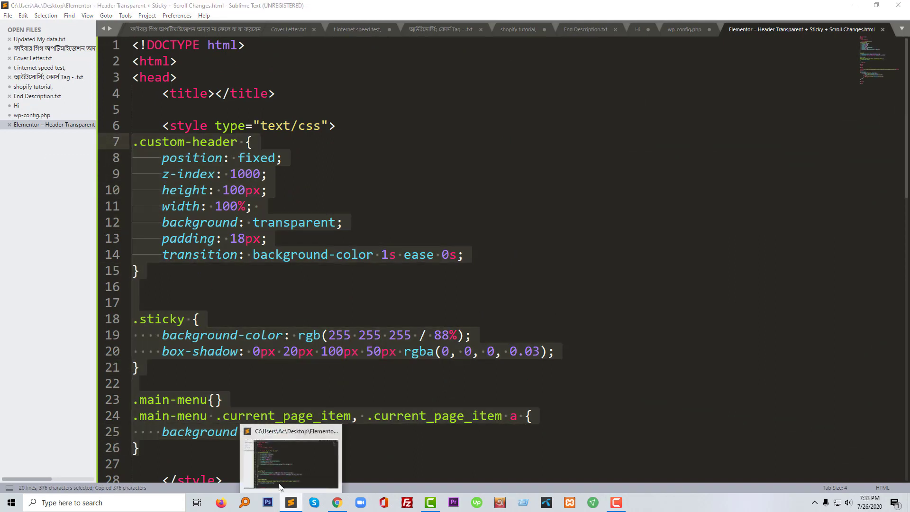
click(337, 502)
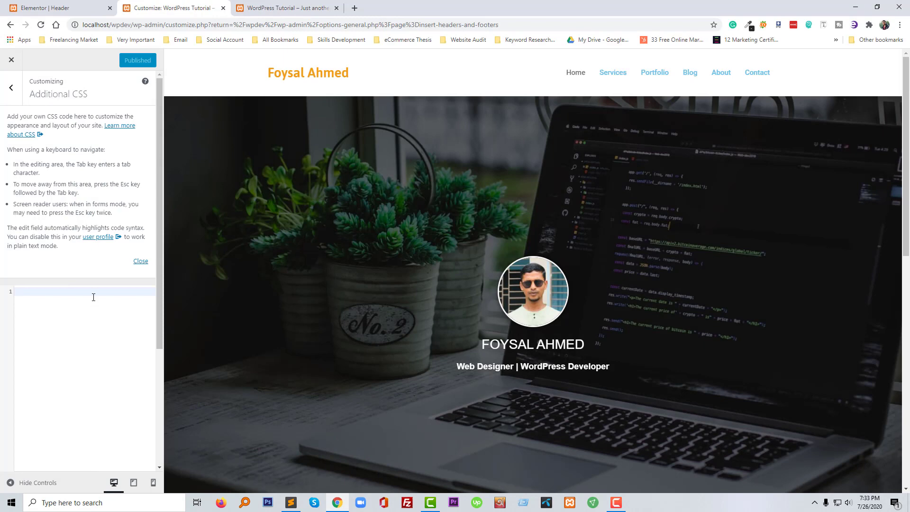
Step: Paste the header CSS rules into Additional CSS and publish them
key(ctrl+v)
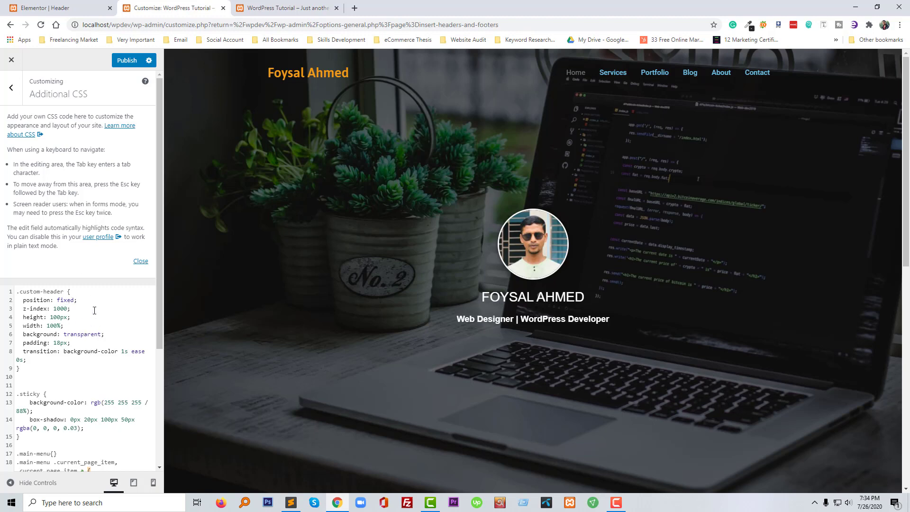
scroll(97, 384, down, 3)
scroll(98, 384, up, 3)
click(125, 63)
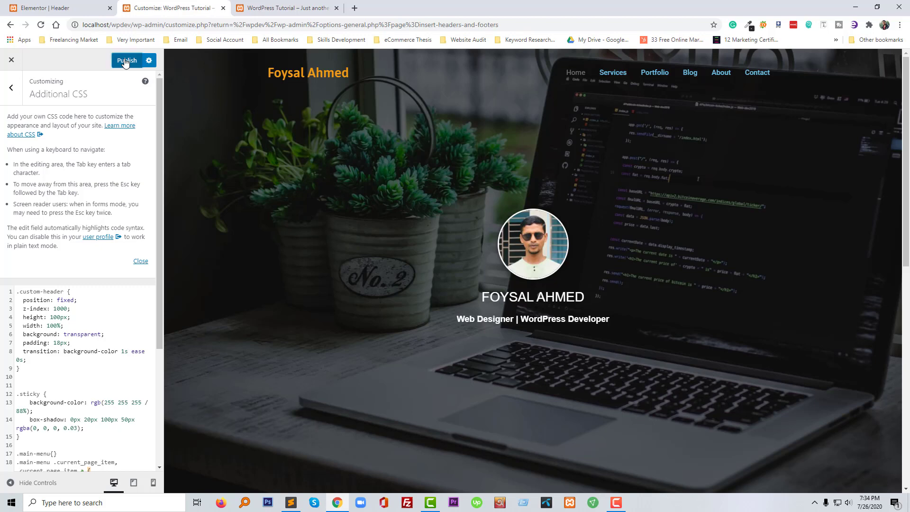
click(617, 504)
click(617, 504)
Step: Reload the live homepage and scroll to confirm the header stays transparent and fixed
key(ctrl+Tab)
key(F5)
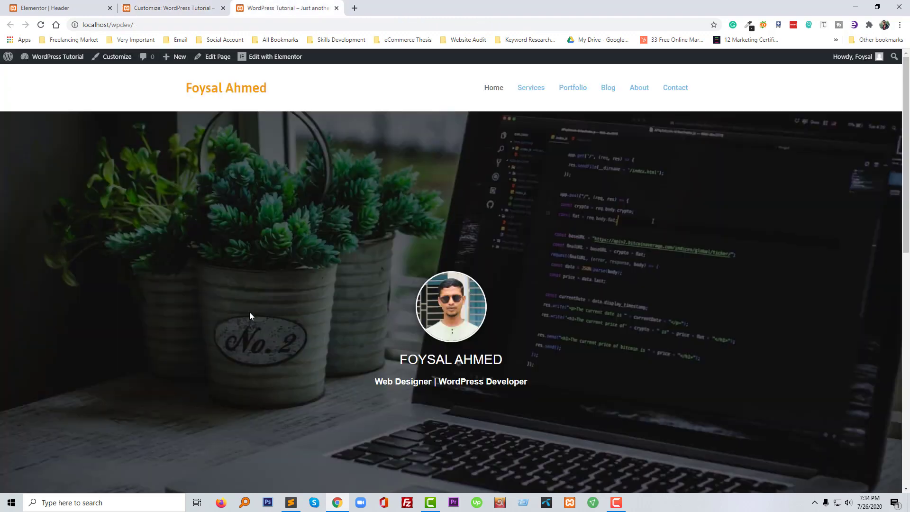
key(F5)
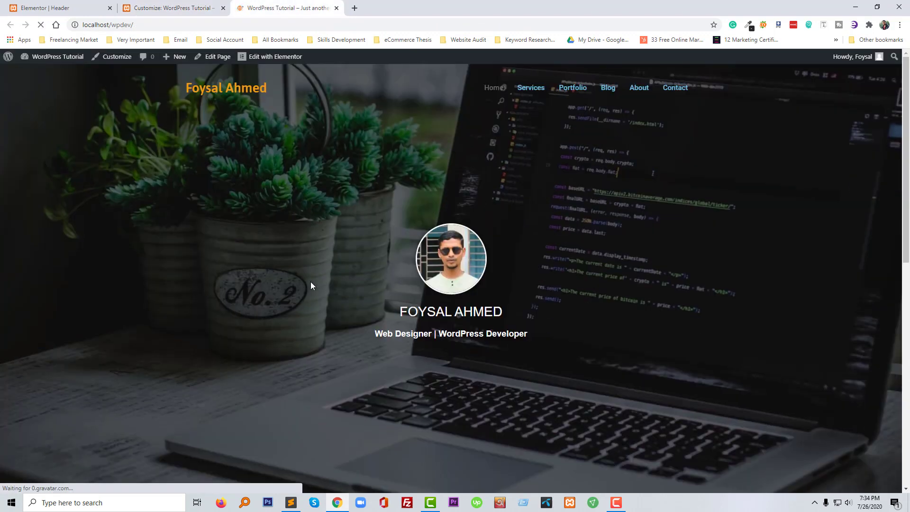
scroll(312, 294, down, 5)
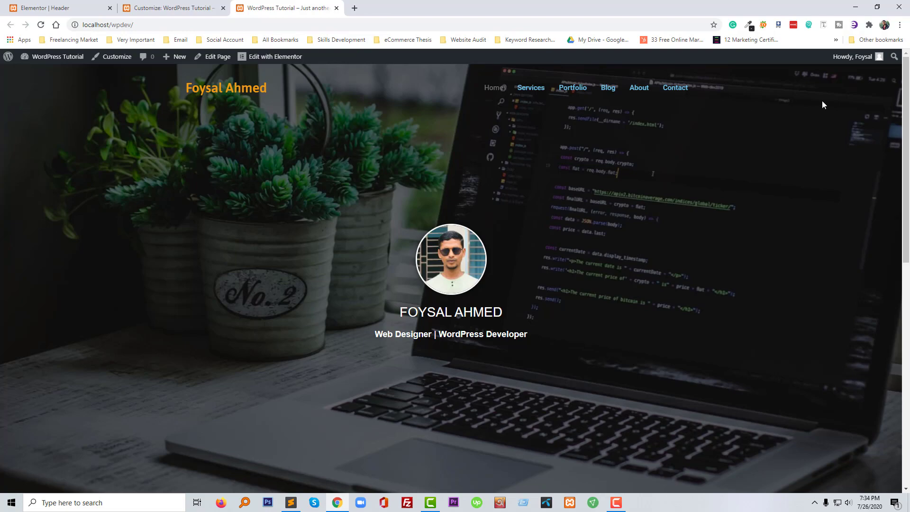
scroll(481, 121, down, 2)
scroll(482, 126, down, 3)
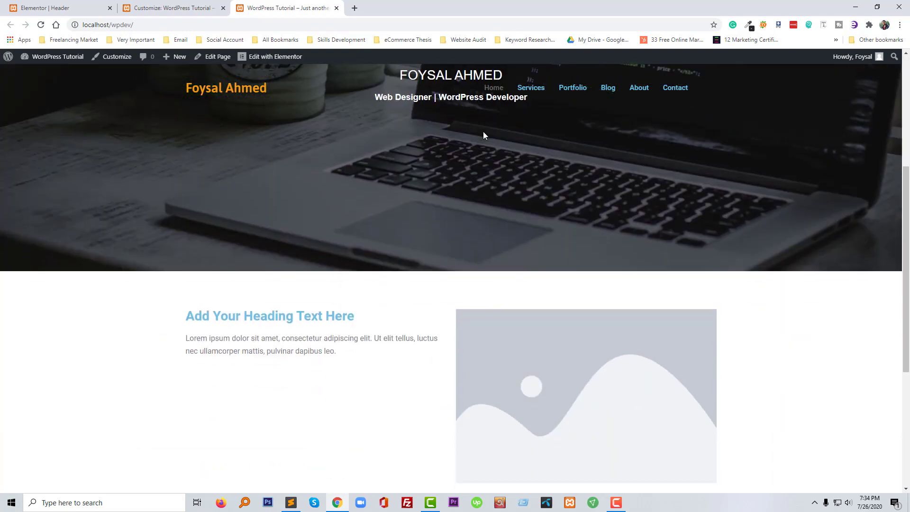
scroll(483, 135, up, 5)
scroll(482, 138, down, 3)
scroll(482, 138, up, 4)
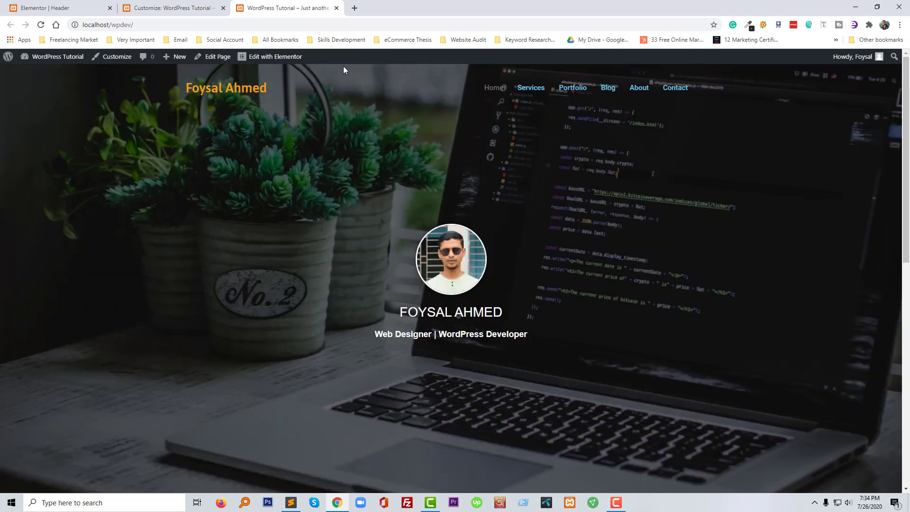
click(154, 6)
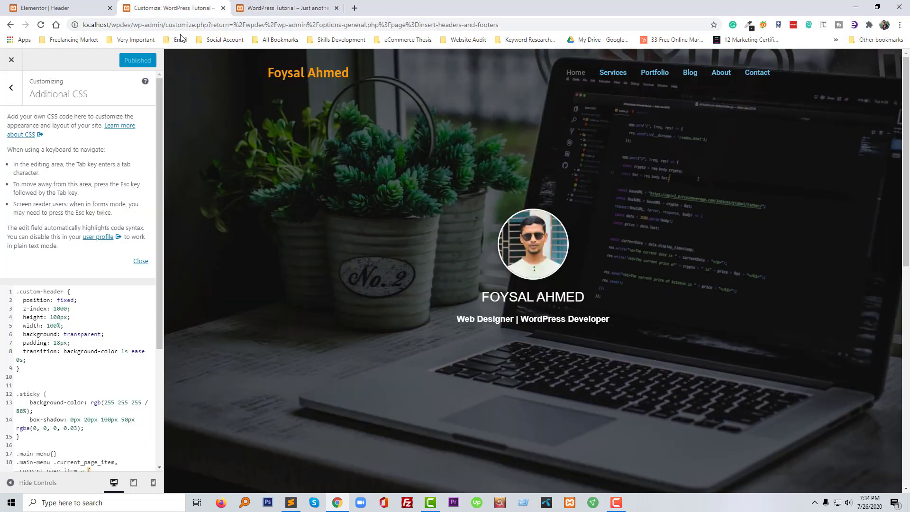
Step: Select the width: 100% declaration in the .custom-header rule
click(99, 302)
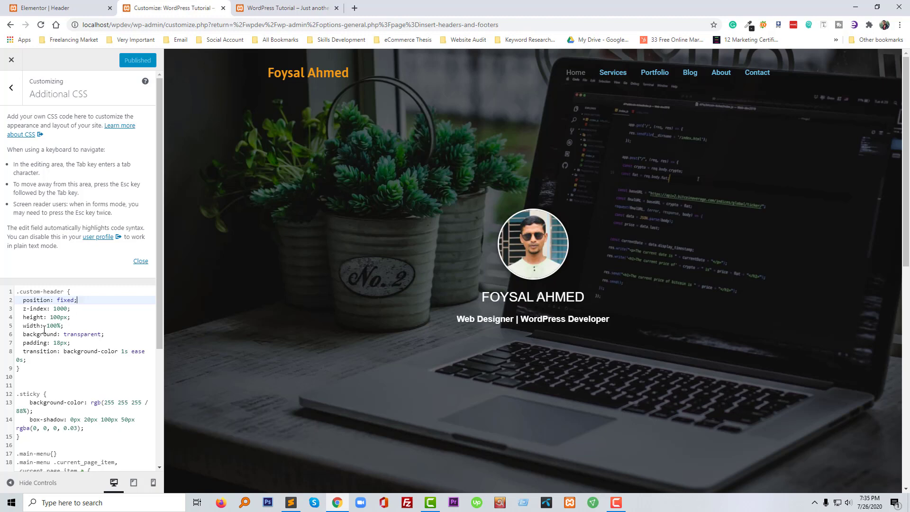
drag(71, 329, 23, 325)
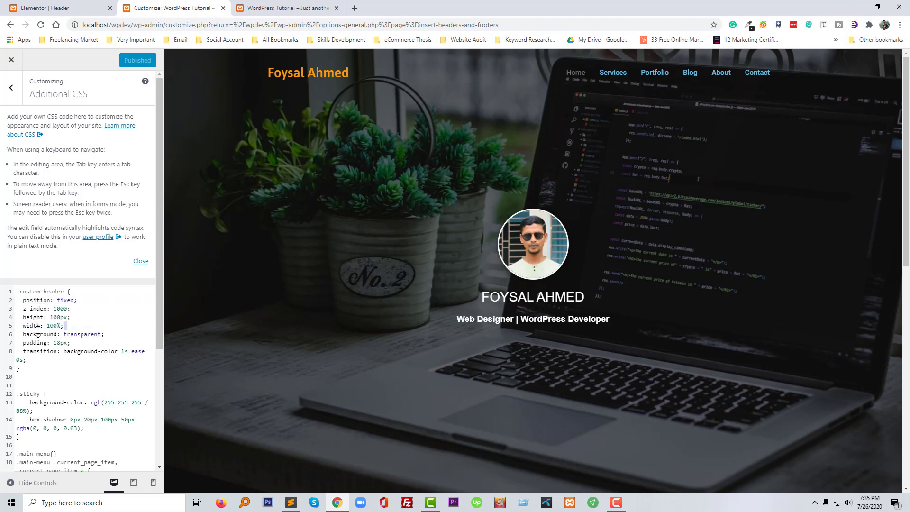
scroll(380, 265, down, 2)
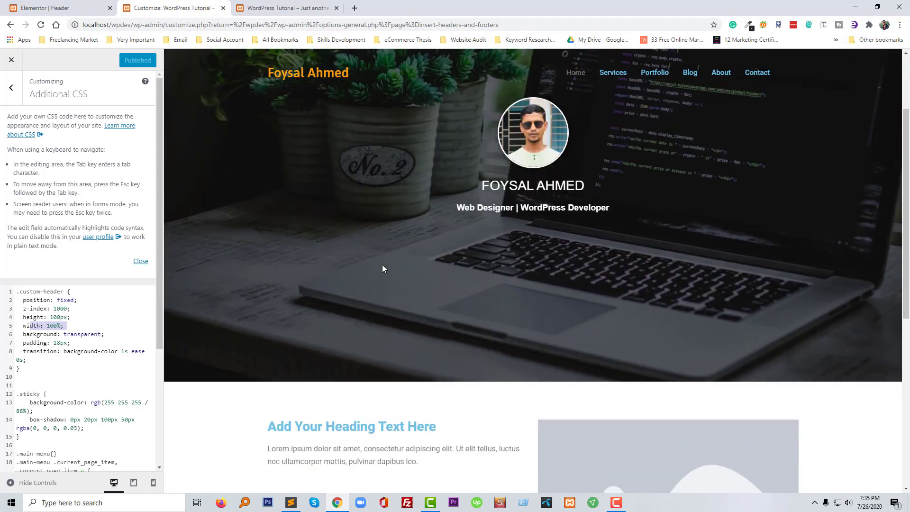
scroll(382, 264, up, 2)
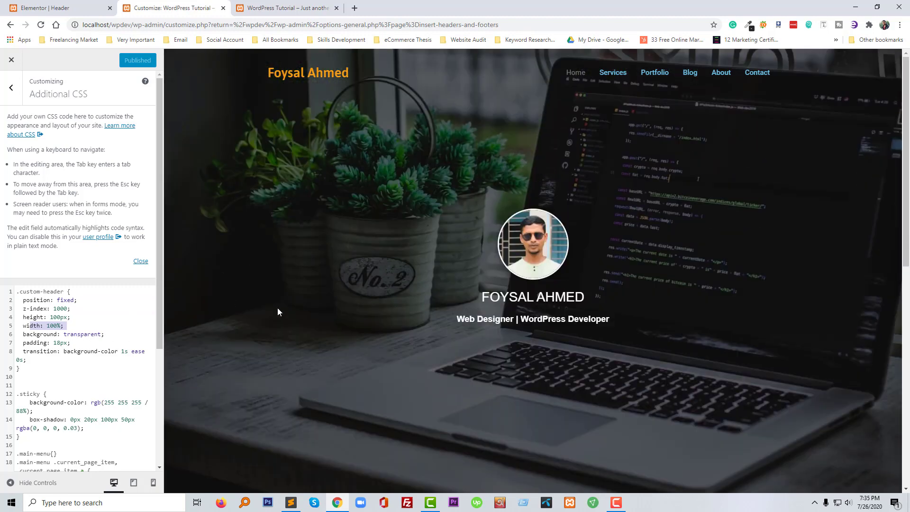
Step: Check the full-width transparent header on the live front page, then return to the customizer
click(300, 8)
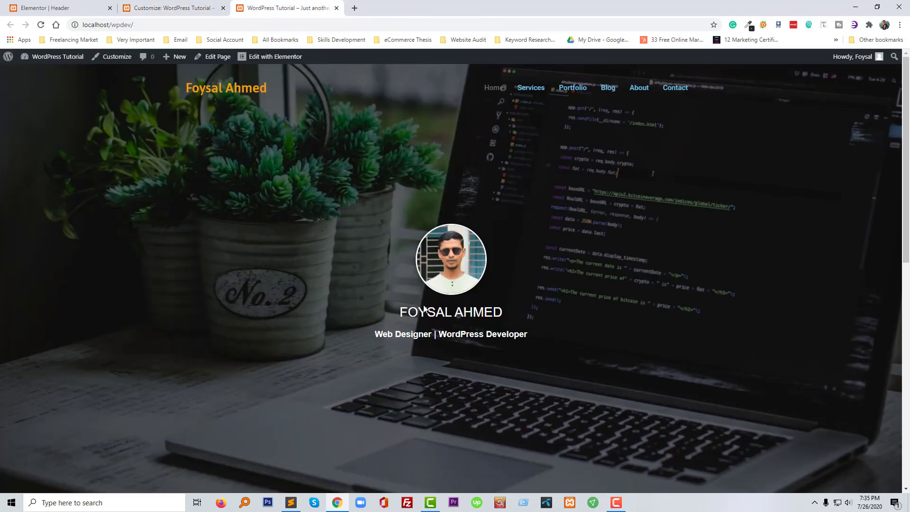
scroll(420, 337, down, 4)
scroll(419, 337, up, 4)
scroll(560, 166, down, 3)
scroll(560, 166, up, 3)
click(47, 8)
click(175, 7)
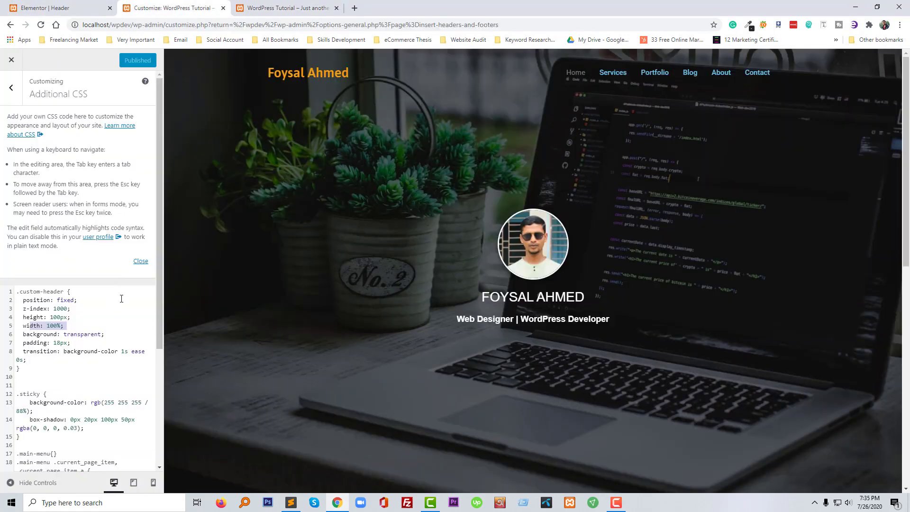
Step: Close the Customizer and open the Insert Headers and Footers settings
click(11, 88)
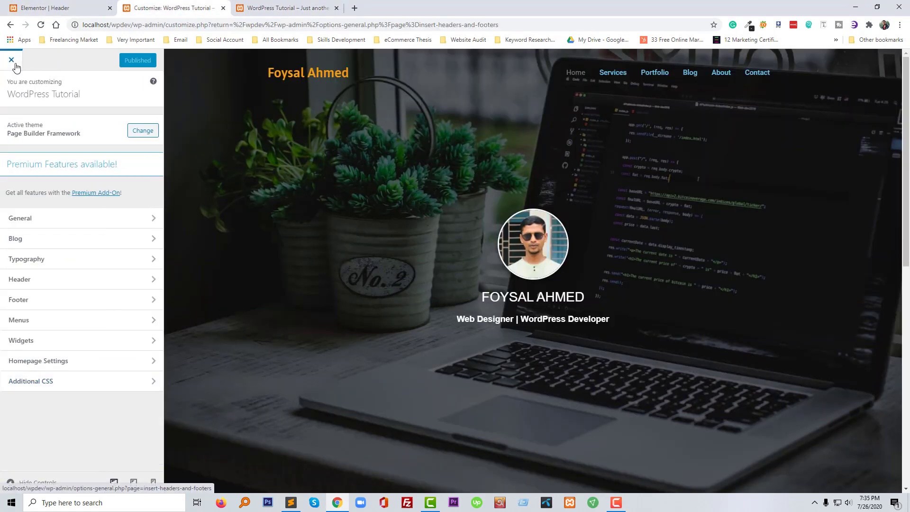
click(12, 60)
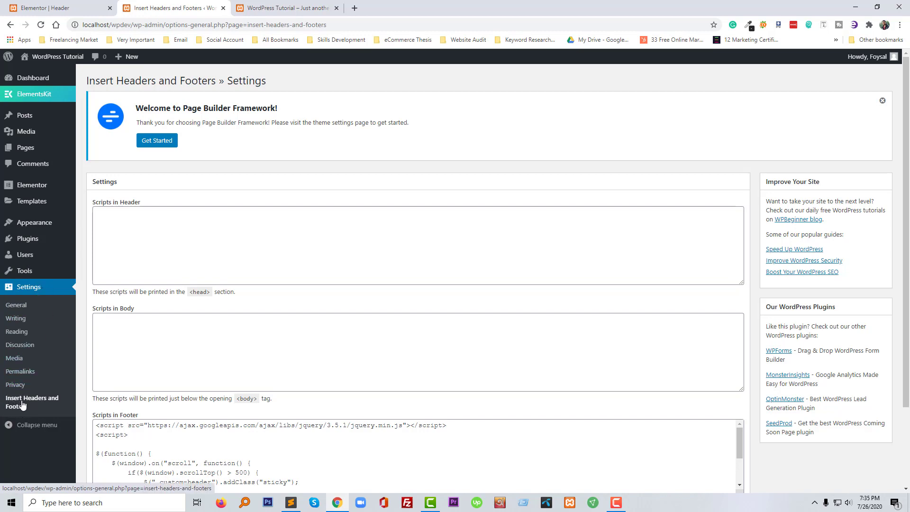
click(10, 406)
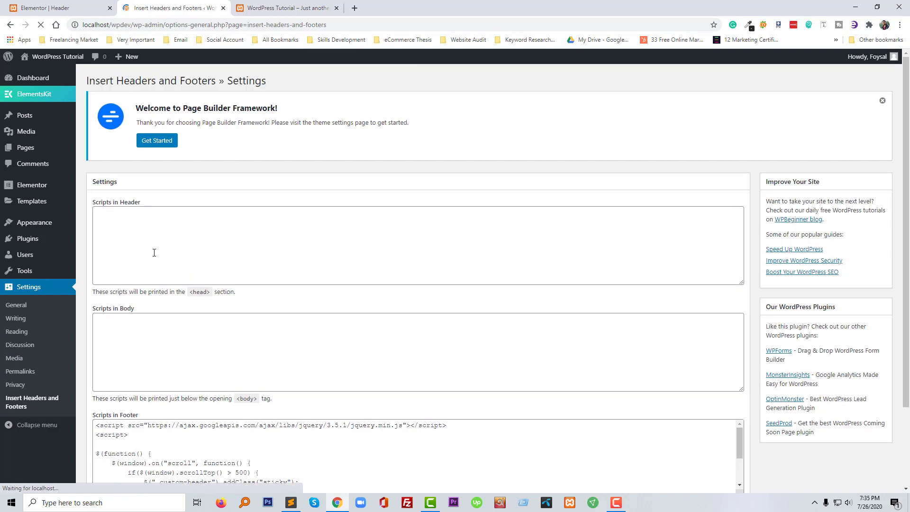
scroll(168, 251, down, 2)
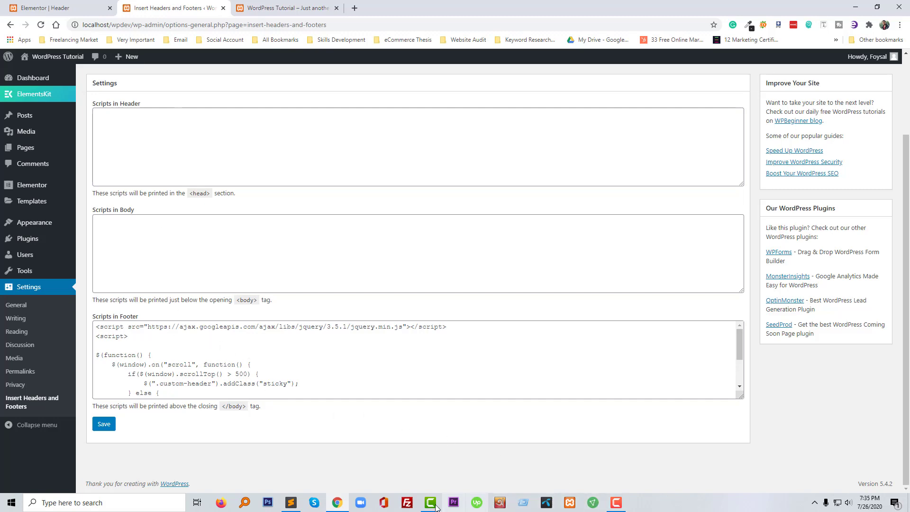
Step: Copy the whole jQuery sticky-on-scroll script block from the Sublime Text reference file
click(291, 502)
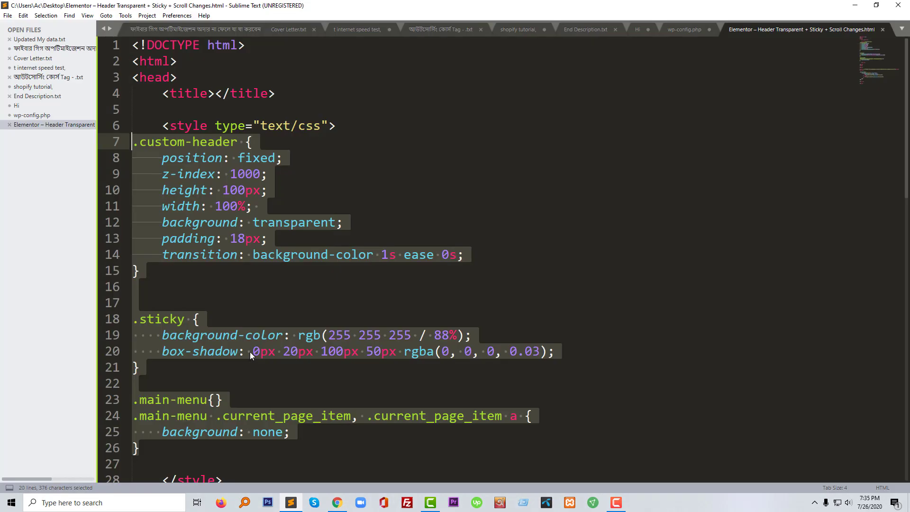
click(274, 367)
scroll(278, 375, down, 2)
scroll(278, 375, down, 6)
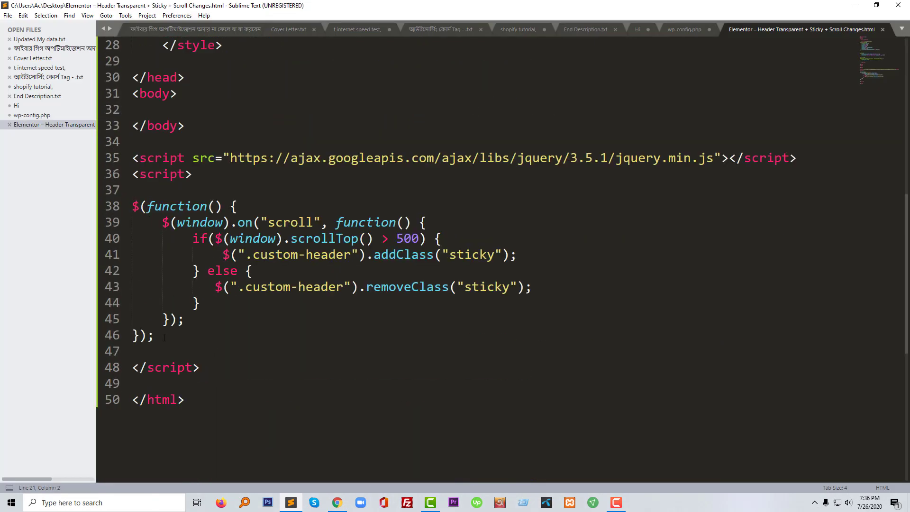
drag(164, 337, 133, 157)
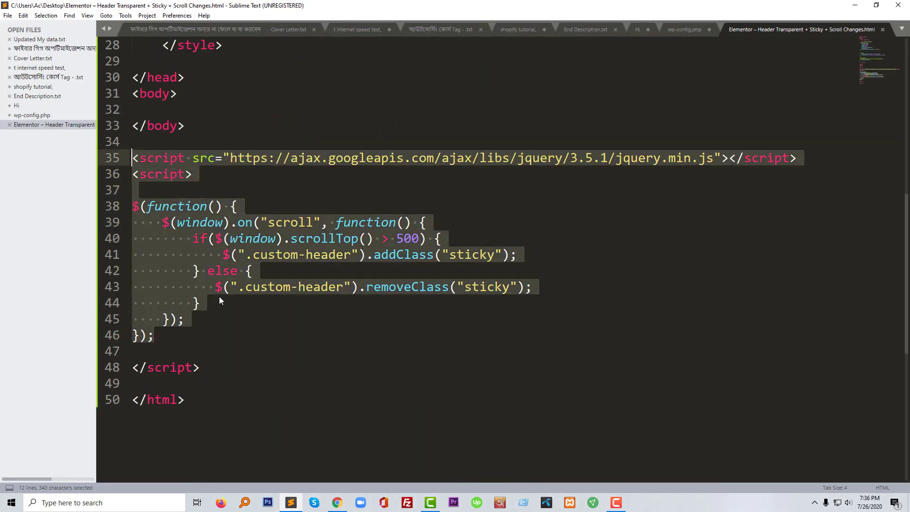
click(291, 502)
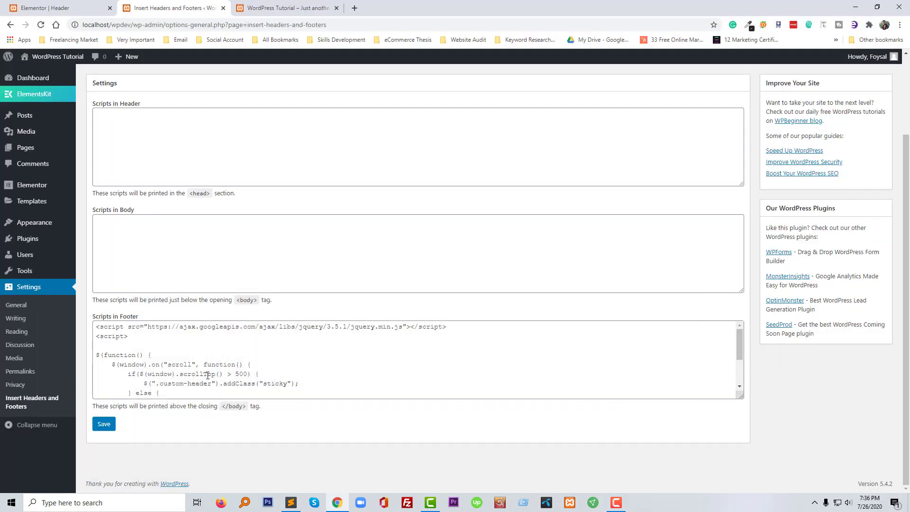
Step: Replace the Scripts in Footer contents with the copied jQuery sticky-header script and save
click(208, 375)
scroll(213, 374, down, 2)
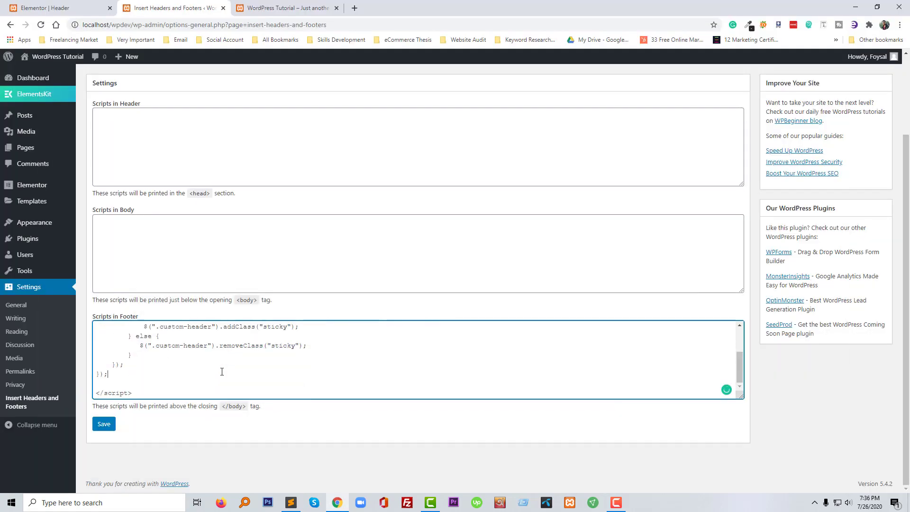
key(ctrl+a)
key(ctrl+v)
click(99, 425)
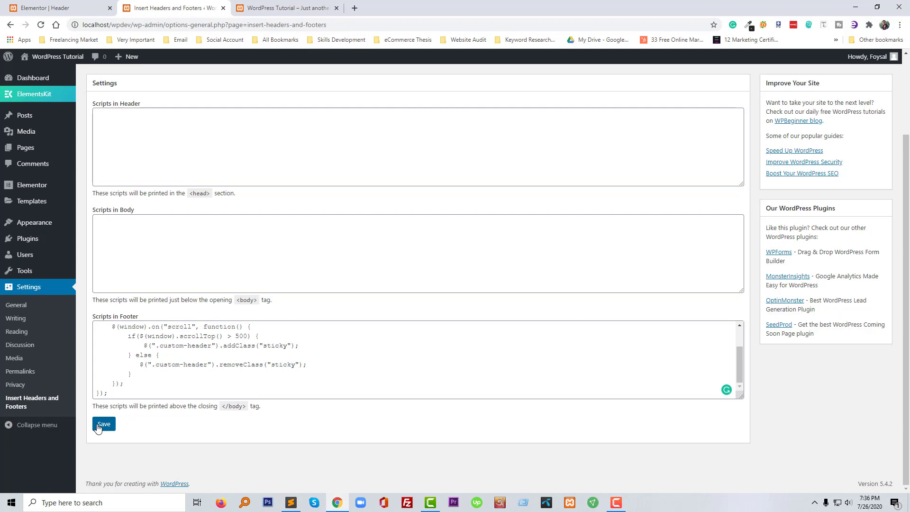
click(271, 7)
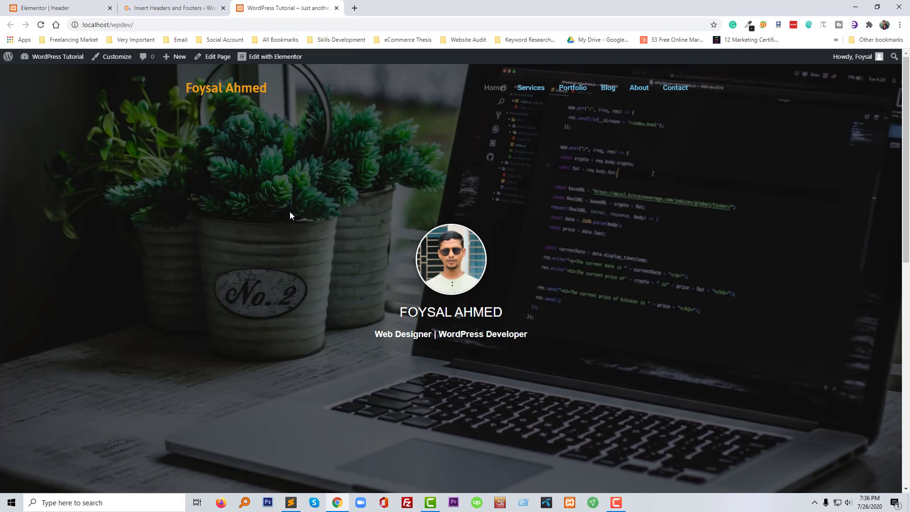
key(F5)
scroll(323, 210, down, 4)
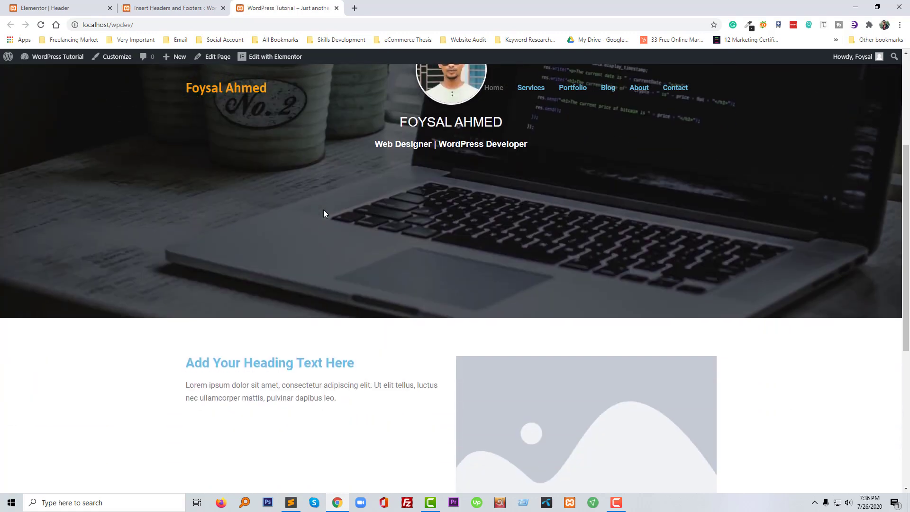
scroll(323, 210, down, 2)
scroll(323, 210, down, 3)
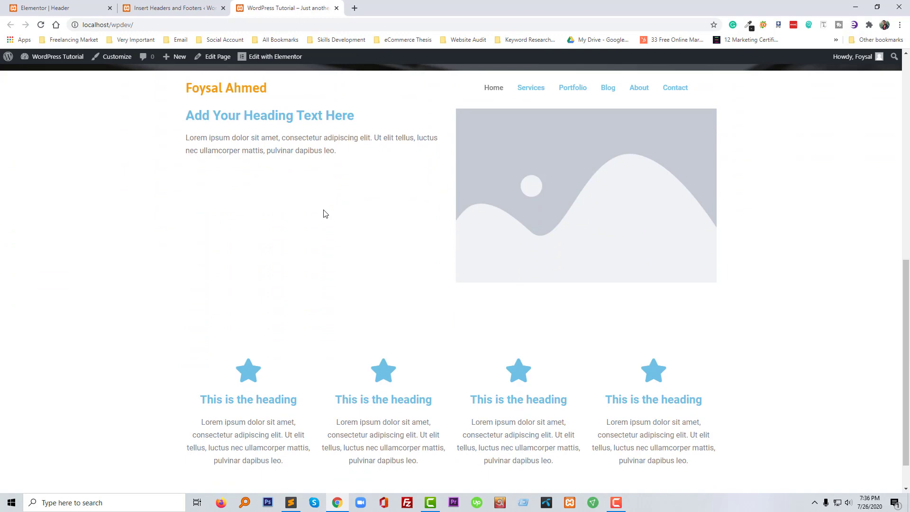
scroll(336, 220, down, 2)
scroll(336, 220, up, 10)
scroll(403, 208, up, 8)
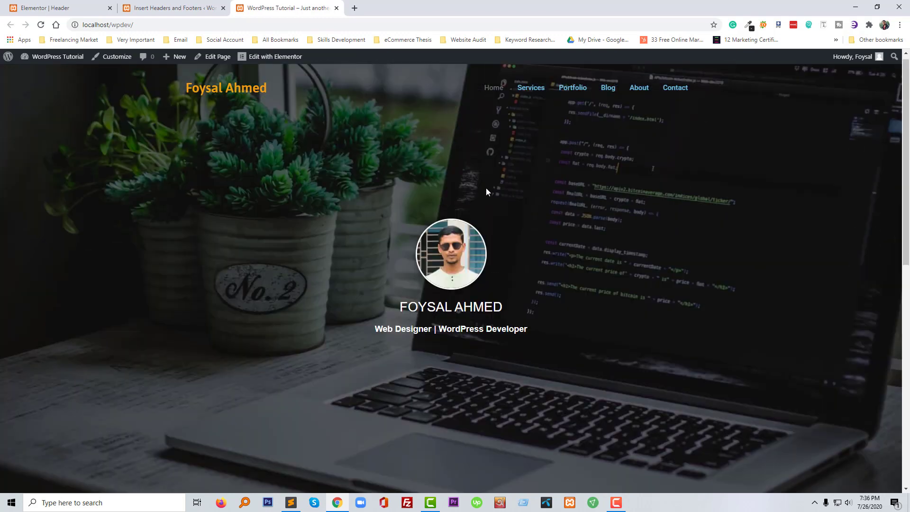
scroll(486, 188, down, 5)
scroll(483, 192, up, 5)
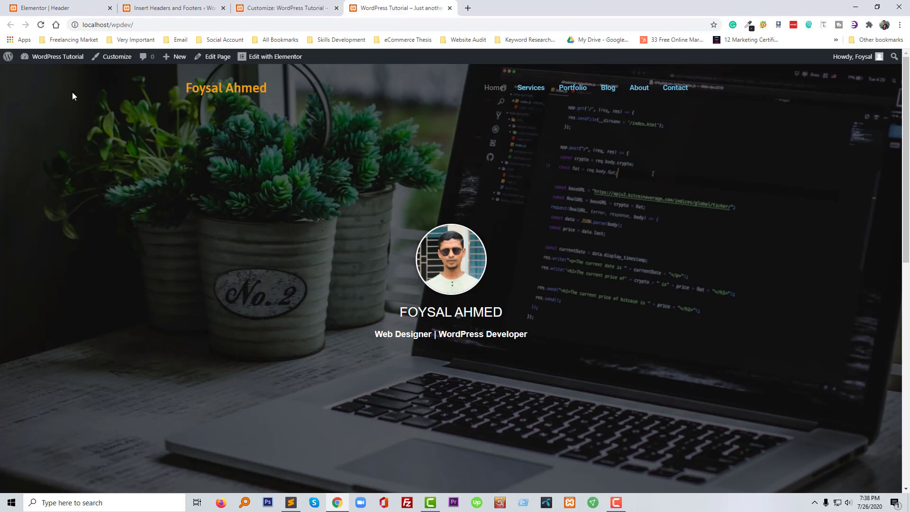
Step: Reload the homepage, then scroll past the hero and back to test the light sticky header
click(41, 24)
scroll(340, 183, down, 1)
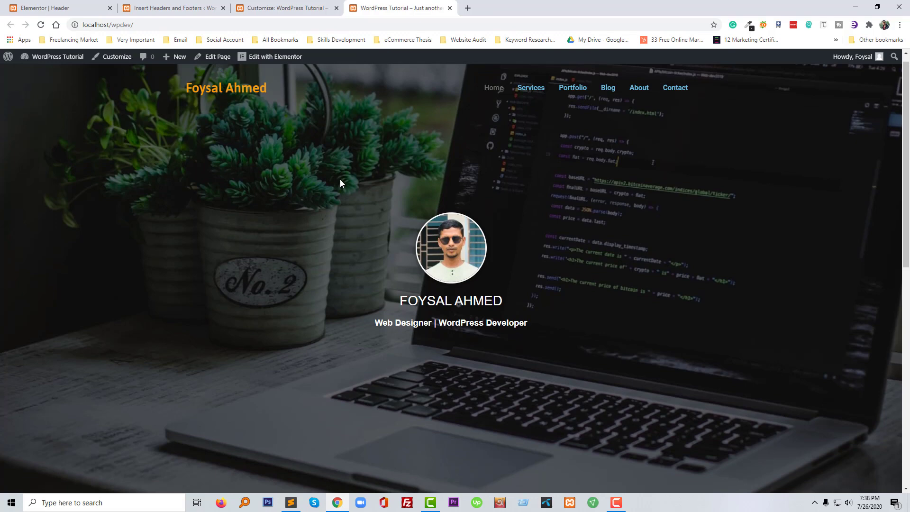
scroll(340, 182, down, 1)
scroll(340, 183, down, 1)
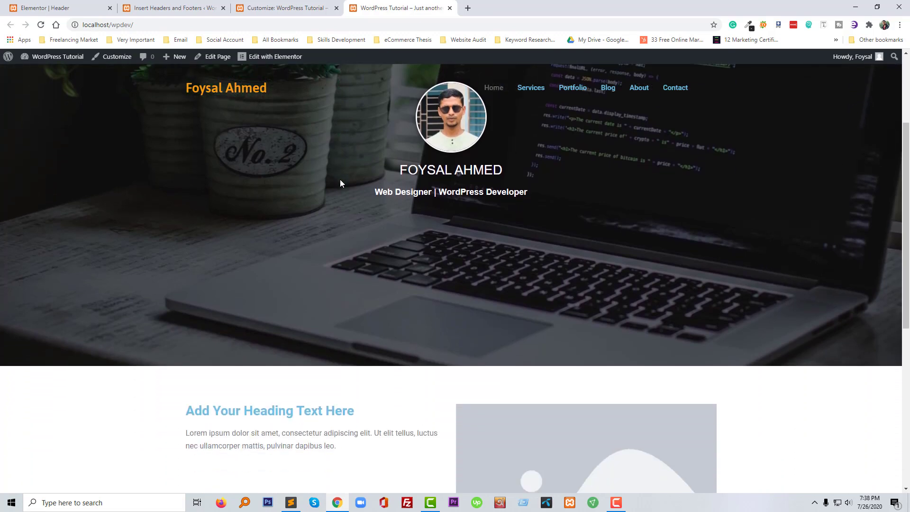
scroll(339, 183, down, 1)
scroll(340, 183, down, 1)
scroll(340, 183, down, 1)
scroll(340, 180, down, 1)
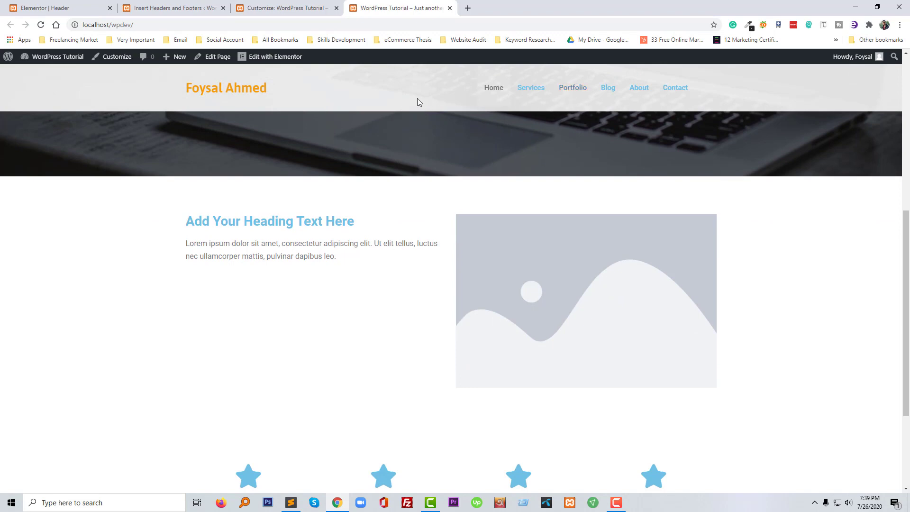
scroll(453, 152, down, 1)
scroll(453, 154, down, 1)
scroll(439, 176, up, 3)
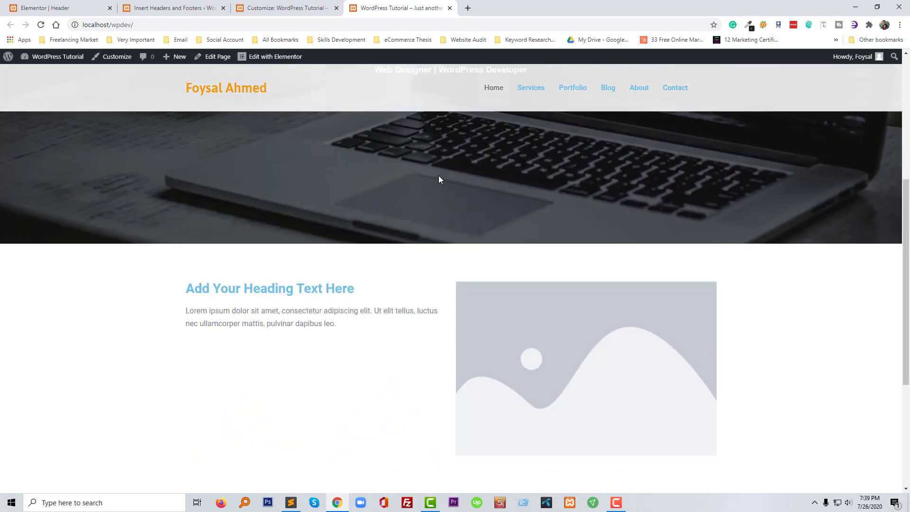
scroll(439, 173, up, 3)
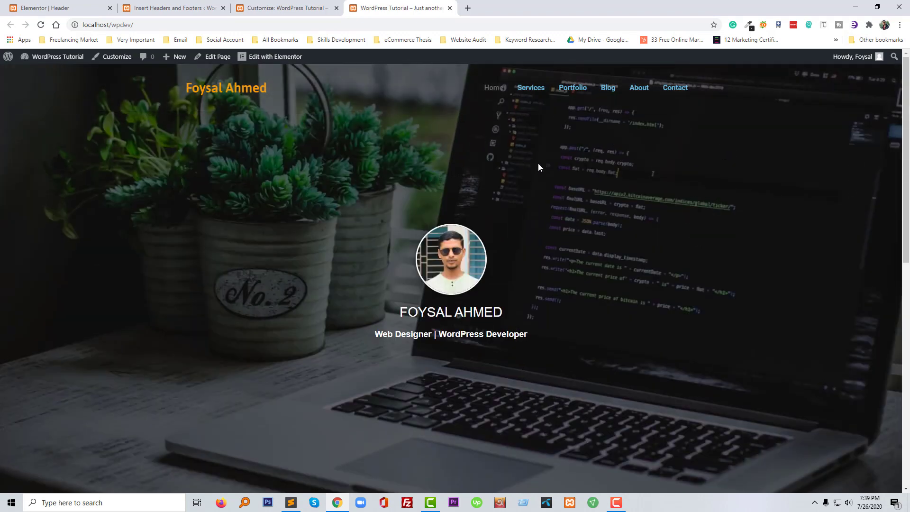